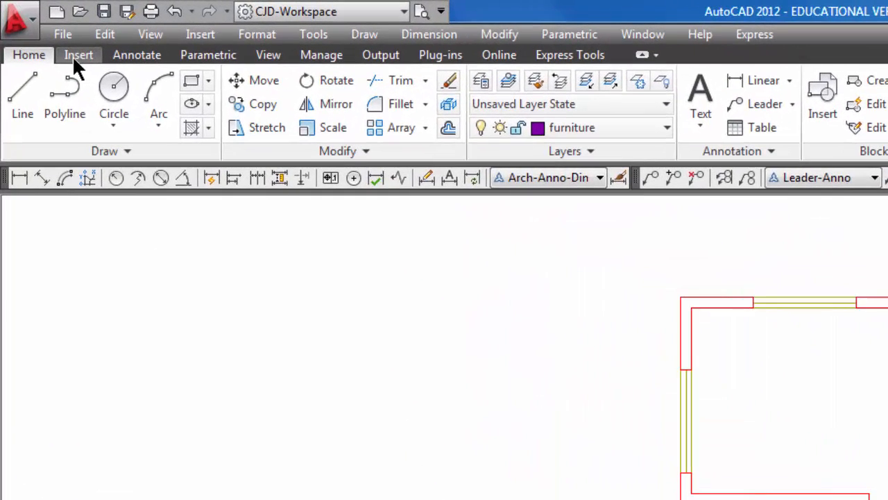
Open DesignCenter and preview the Table - Rectangular Woodgrain 60 x 30 in. block
click(75, 59)
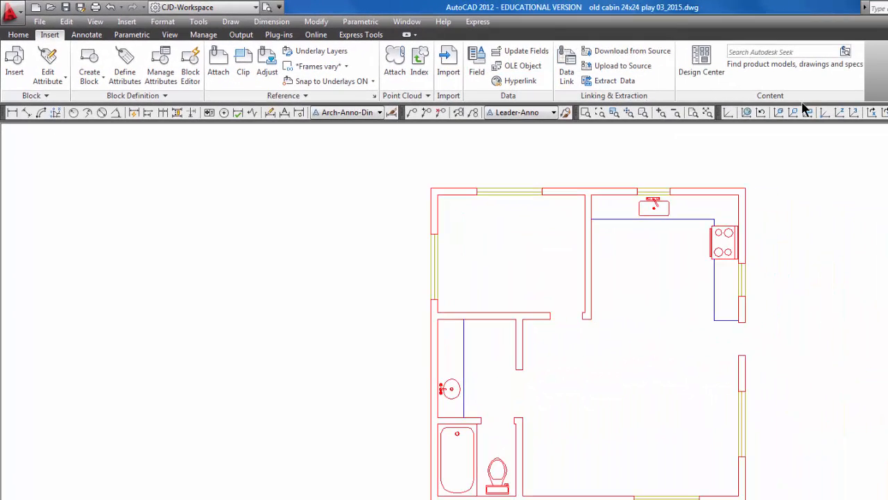
click(701, 66)
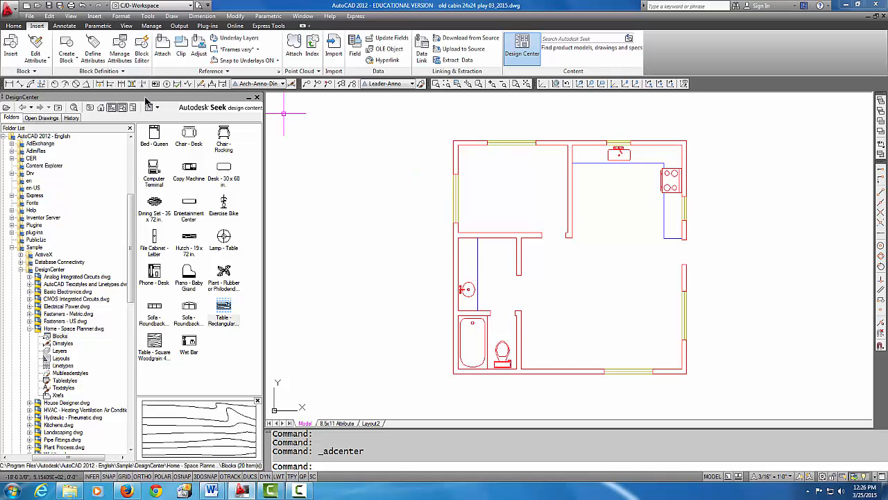
click(224, 309)
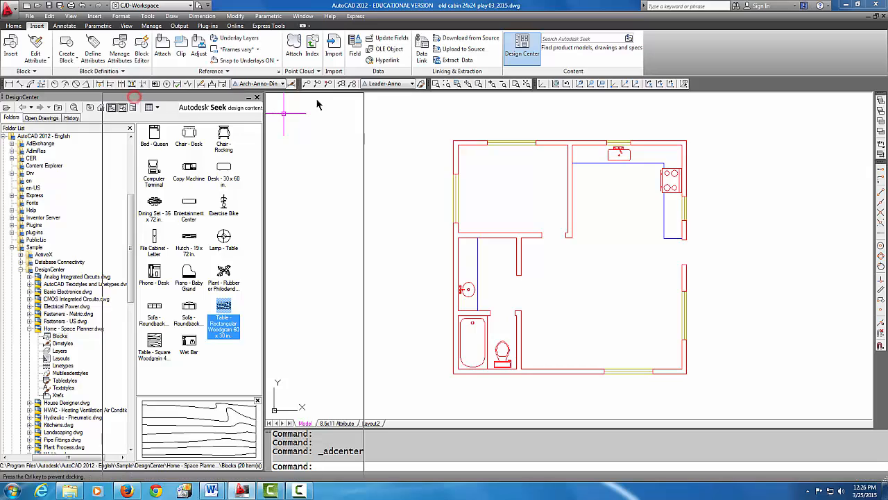
Undock the DesignCenter palette and dock it again beside the drawing, and switch its tree view off and back on
mouse_move(136, 97)
mouse_down()
mouse_move(400, 165)
mouse_move(391, 165)
mouse_up()
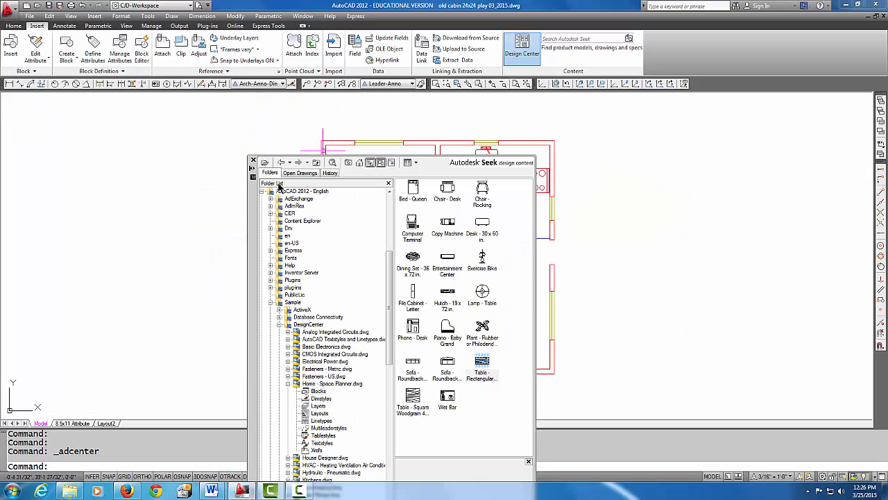
mouse_move(251, 229)
mouse_down()
mouse_move(139, 159)
mouse_move(5, 146)
mouse_up()
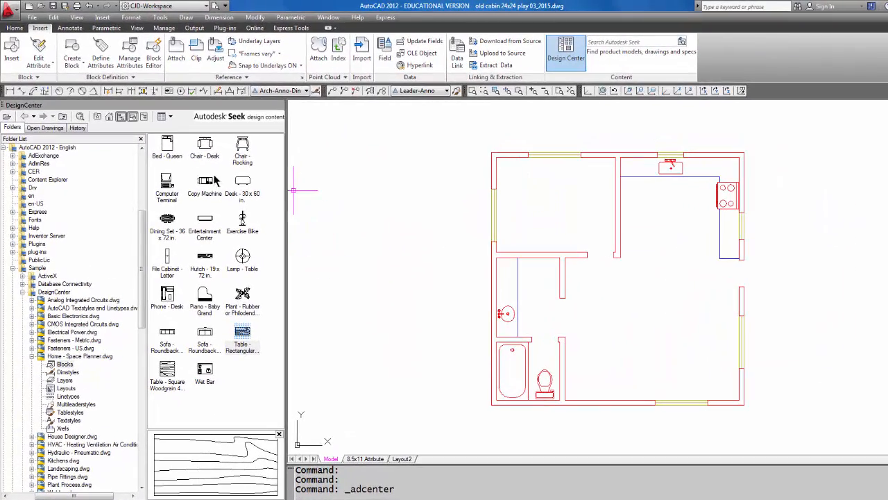
mouse_move(142, 263)
mouse_down()
mouse_move(140, 322)
mouse_move(141, 253)
mouse_up()
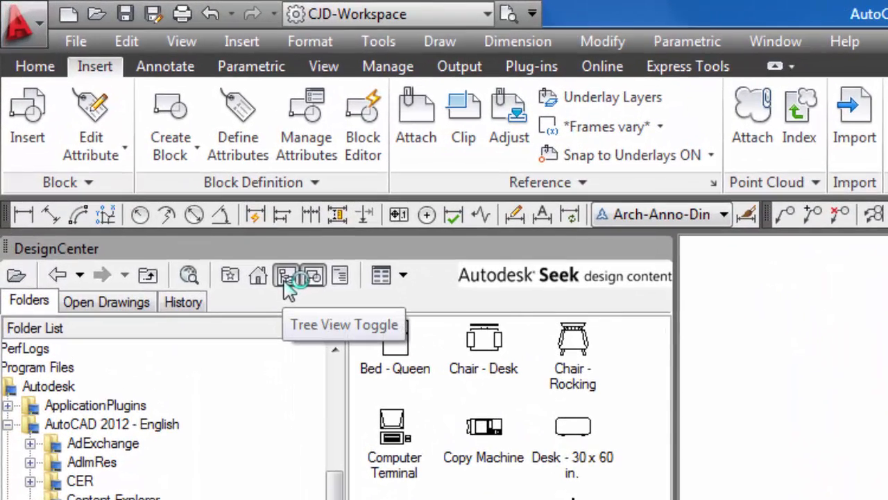
click(188, 181)
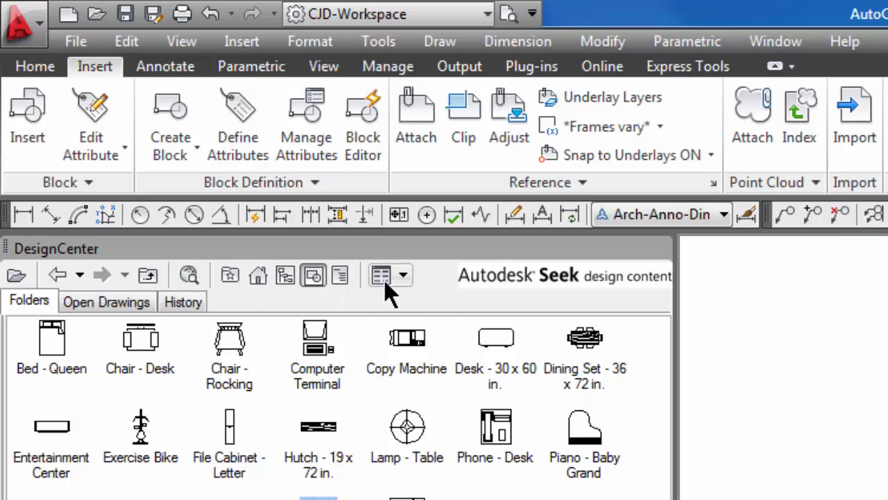
click(285, 276)
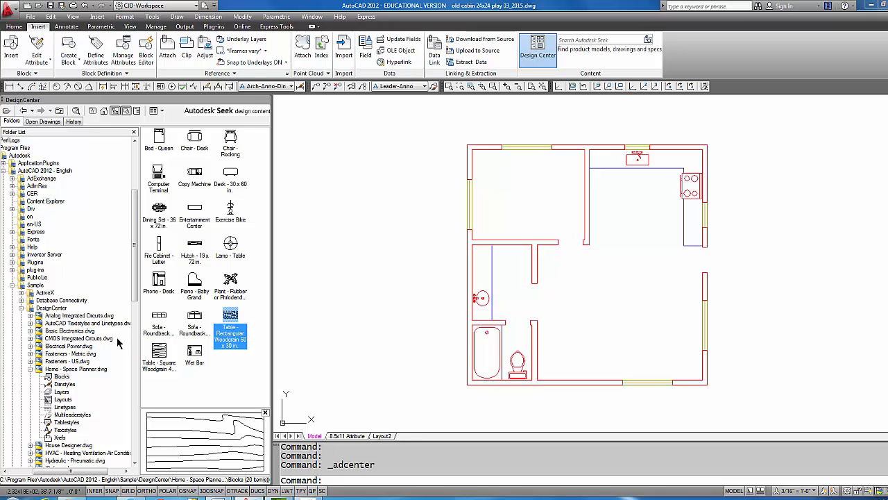
Collapse the folder tree level by level from the Sample folder to Program Files and select the C: drive
drag(65, 472, 50, 471)
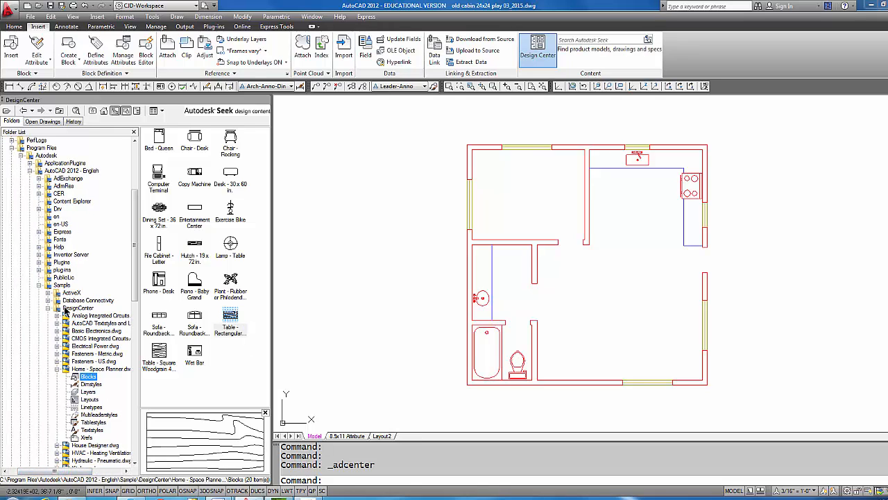
click(70, 308)
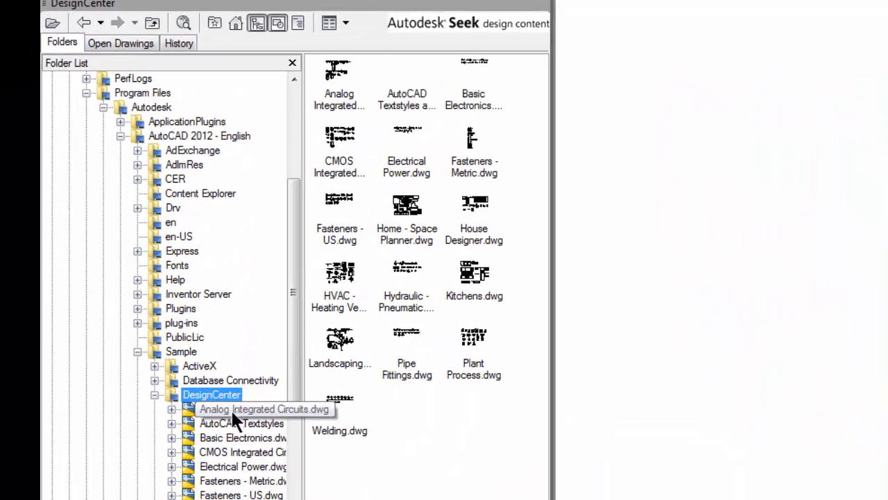
click(137, 351)
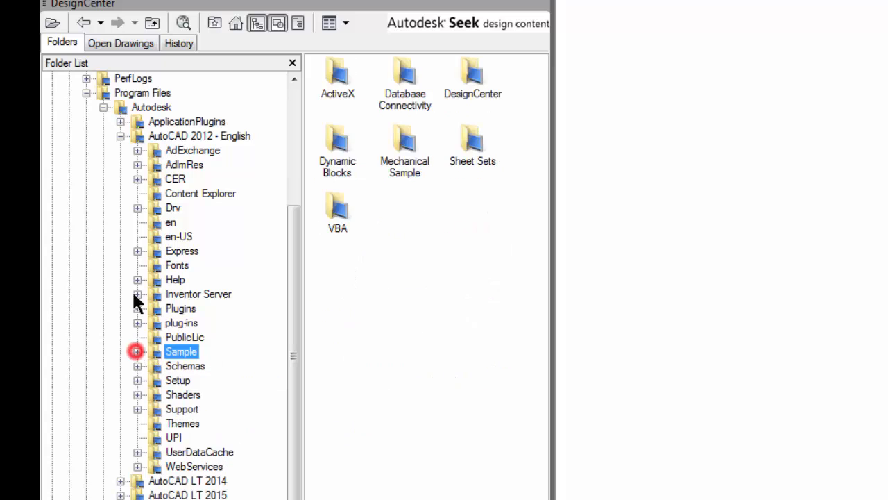
click(120, 136)
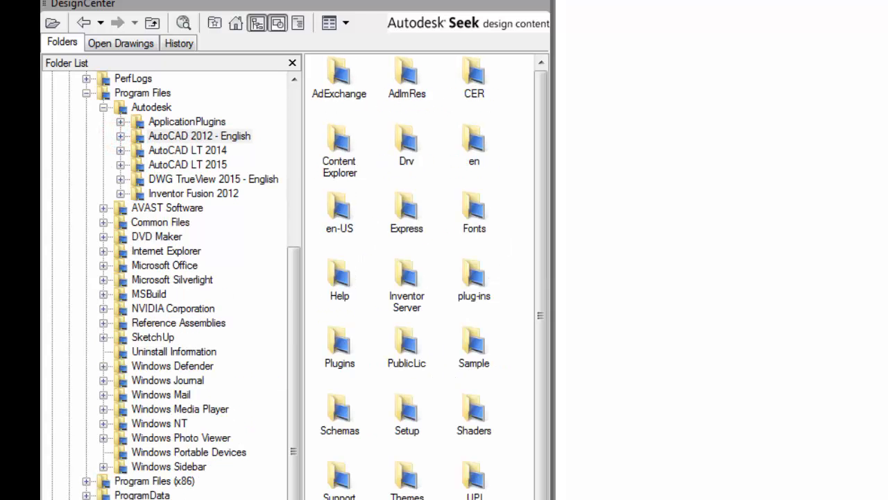
drag(292, 486, 292, 372)
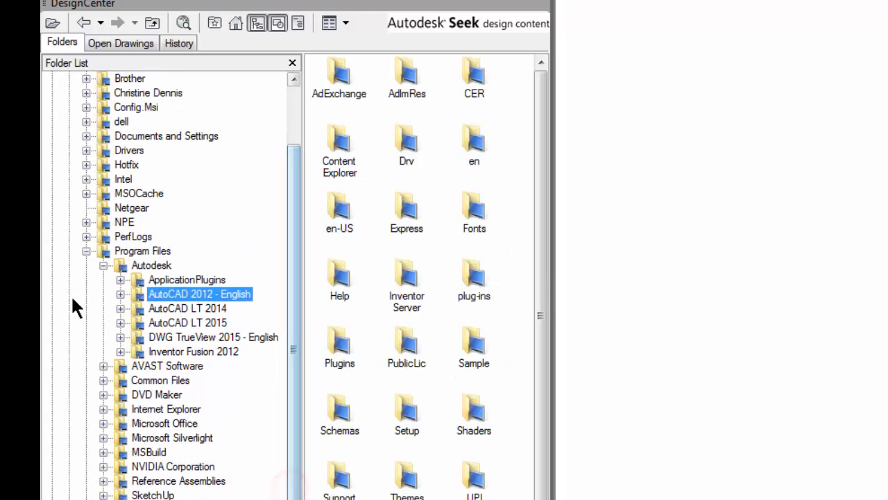
click(85, 250)
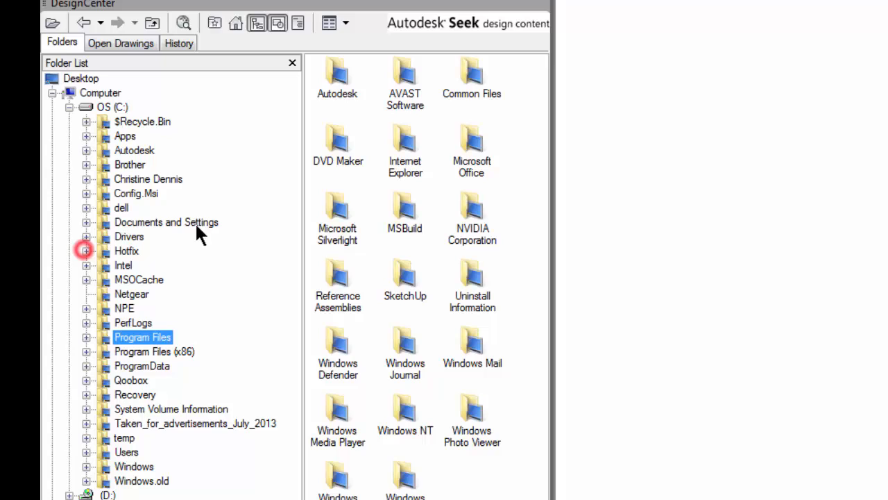
click(116, 107)
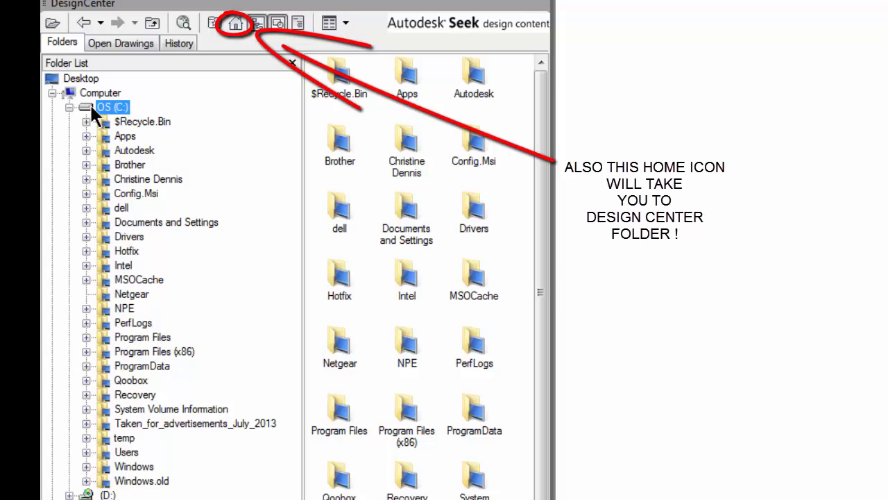
Expand the folder tree through Program Files, Autodesk, AutoCAD 2012 - English and Sample to the DesignCenter folder's drawings
click(86, 337)
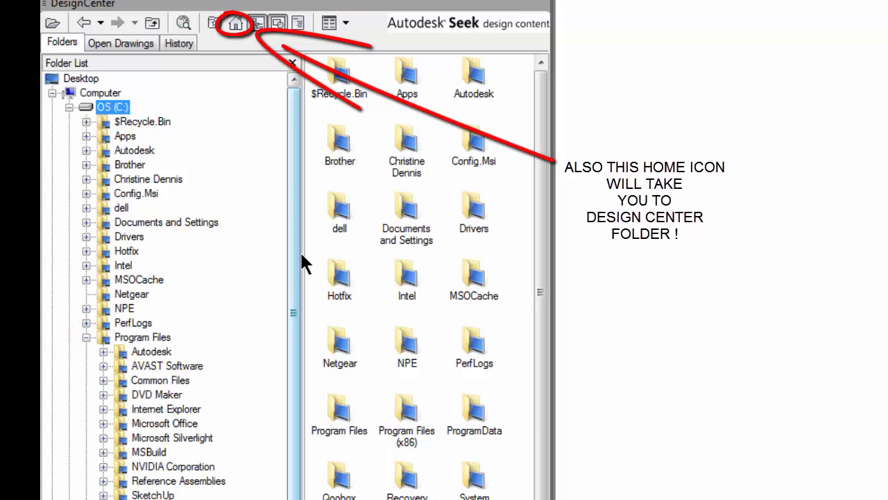
drag(293, 252, 286, 319)
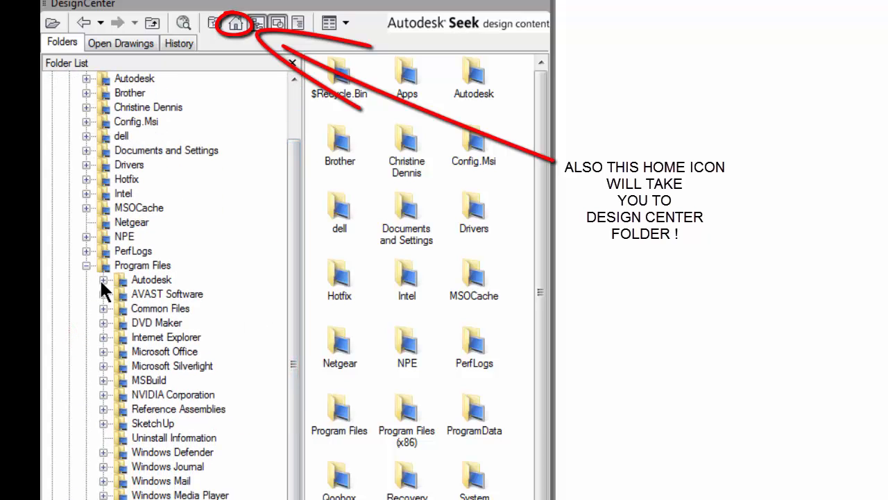
click(102, 280)
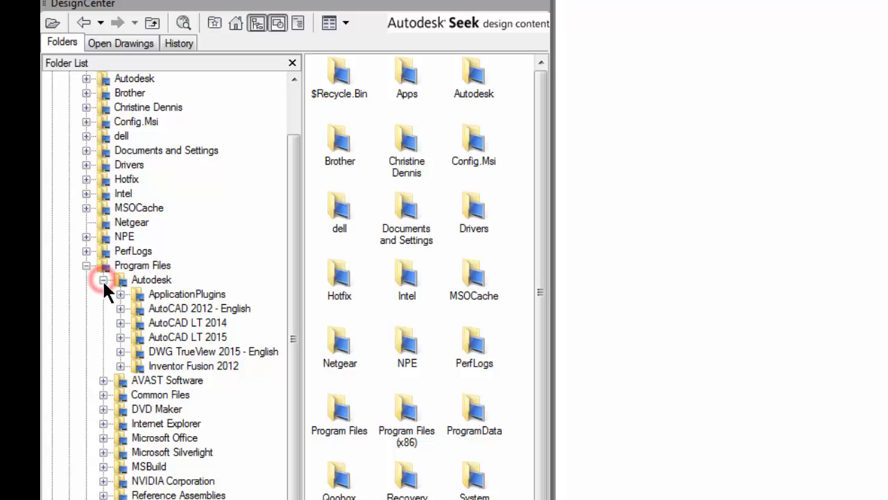
click(120, 308)
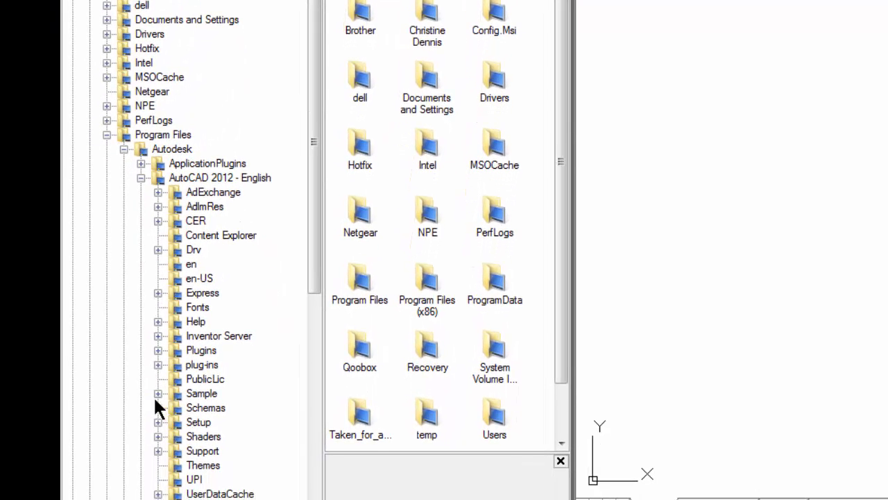
click(157, 393)
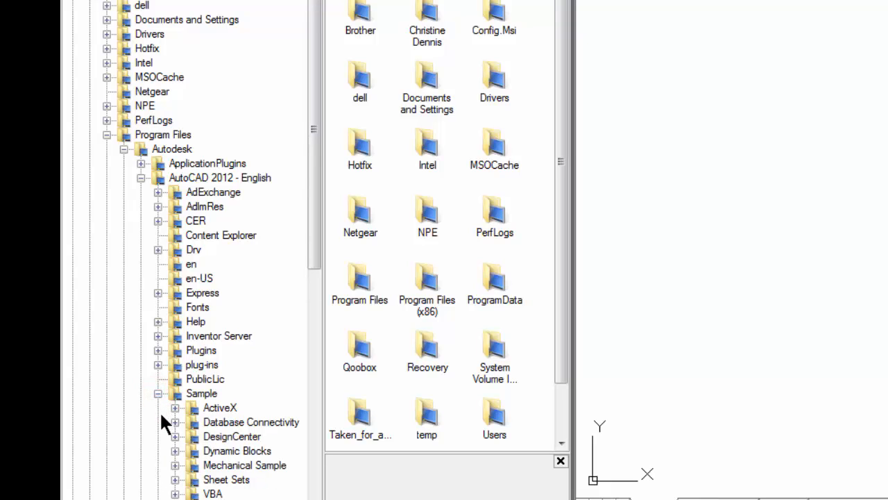
click(175, 436)
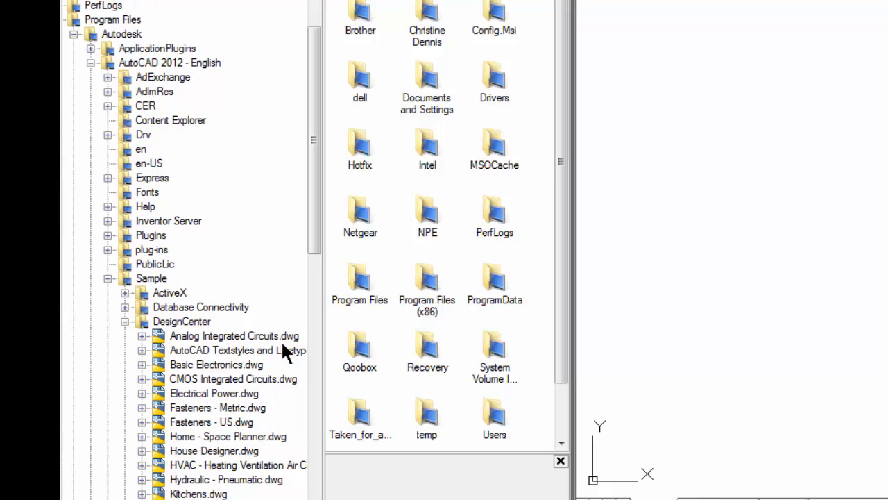
Look over the sample drawings in the DesignCenter folder and show the Blocks of Home - Space Planner.dwg
drag(310, 243, 307, 284)
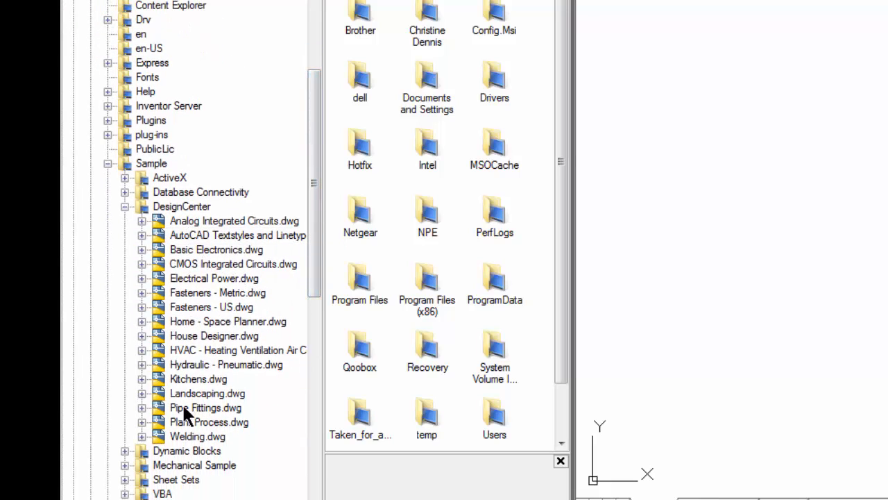
click(195, 224)
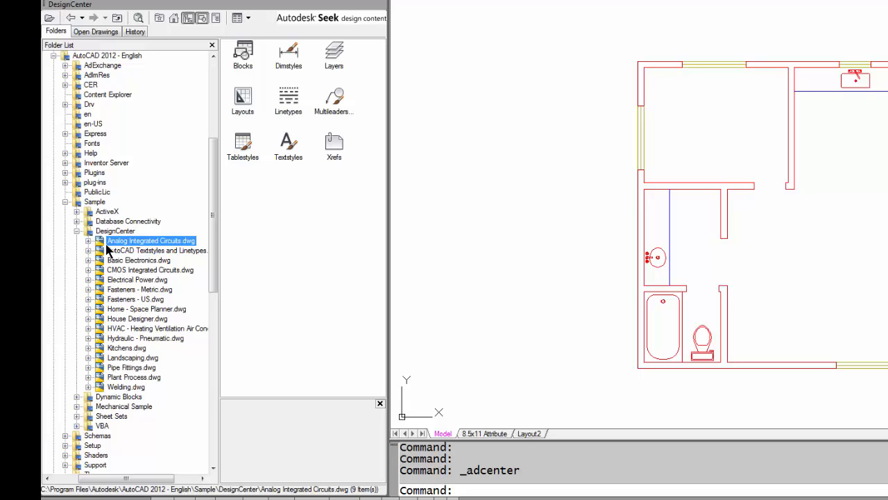
click(88, 309)
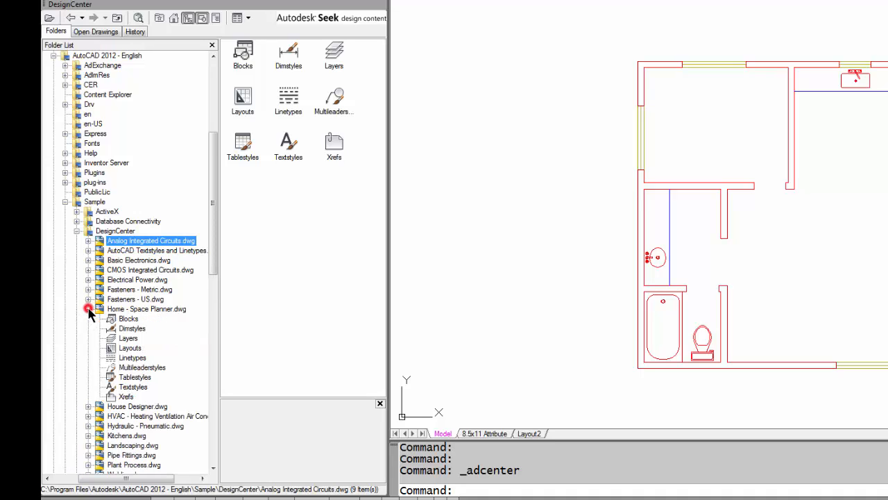
click(127, 319)
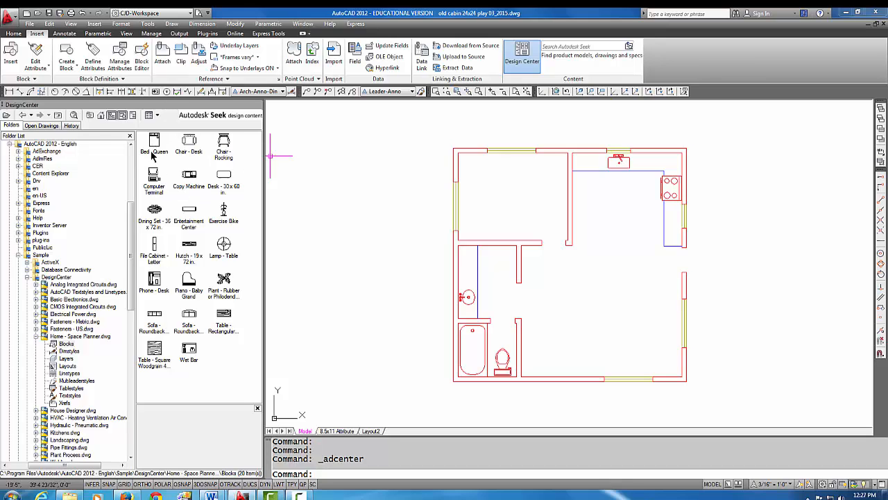
Insert the Bed - Queen block on the furniture layer in the upper-left bedroom, with its head toward the top wall's window
click(14, 33)
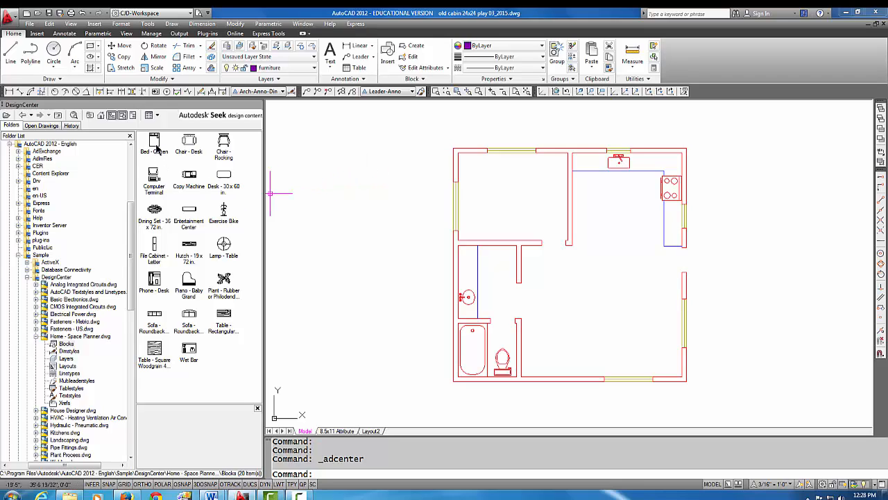
click(155, 145)
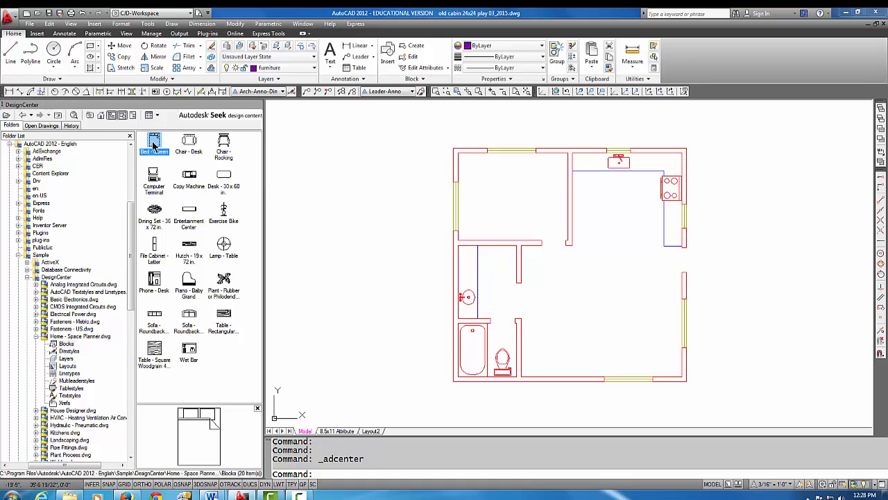
drag(154, 145, 489, 162)
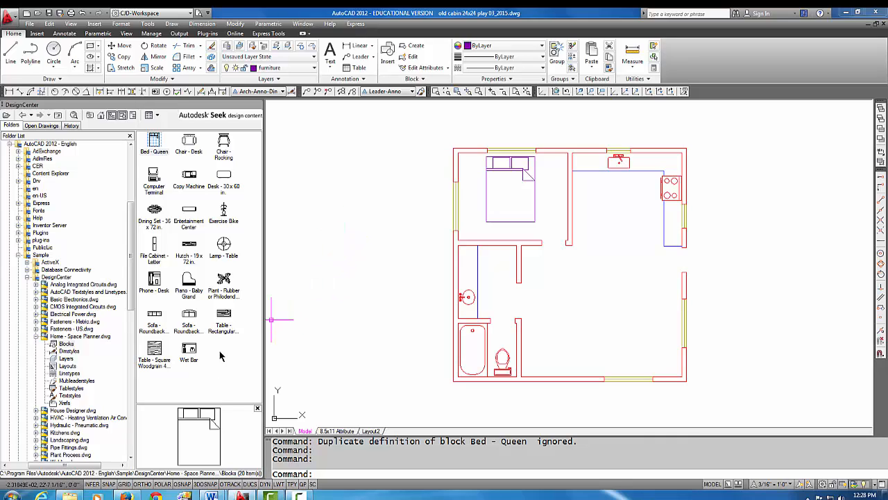
Insert the Sofa - Roundback 7 ft. block along the living room's bottom wall and the Roundback Loveseat 5 ft. block near the right wall
click(154, 320)
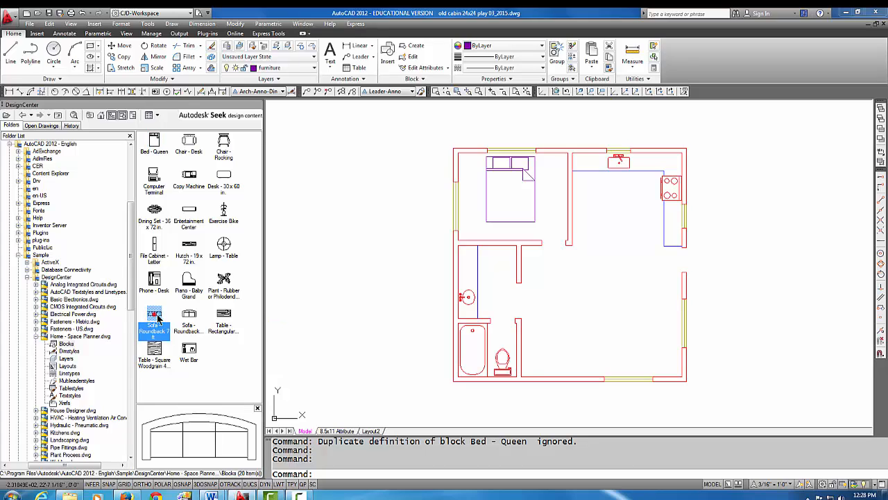
drag(154, 319, 596, 349)
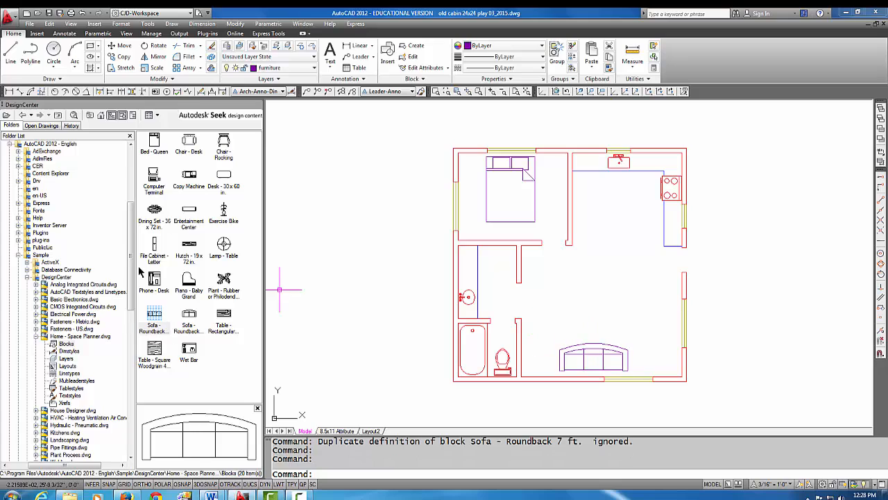
click(188, 331)
mouse_move(189, 332)
mouse_down()
mouse_move(475, 336)
mouse_move(655, 324)
mouse_up()
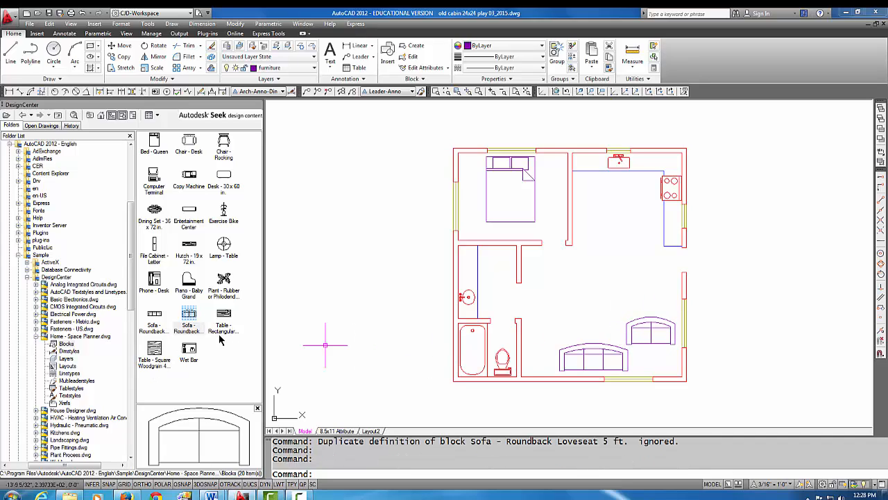
Insert the Table - Rectangular Woodgrain 60 x 30 in. block above the 7 ft sofa and close DesignCenter
drag(223, 319, 565, 314)
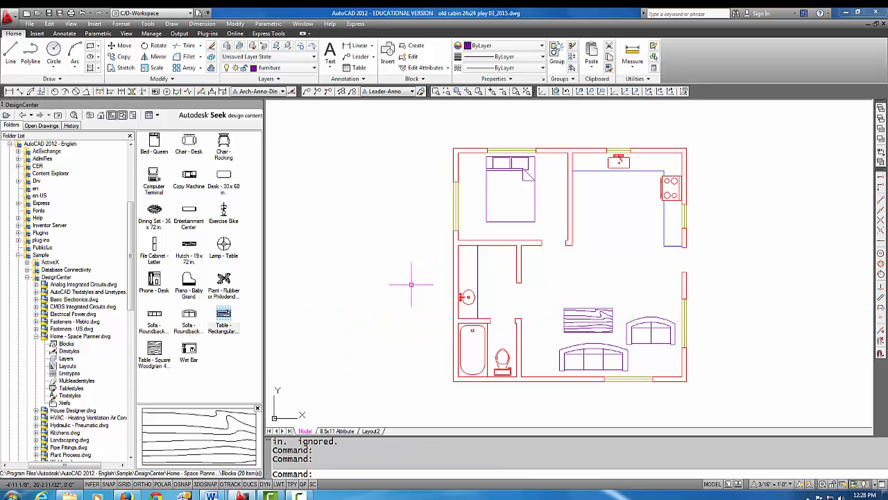
scroll(420, 268, up, 1)
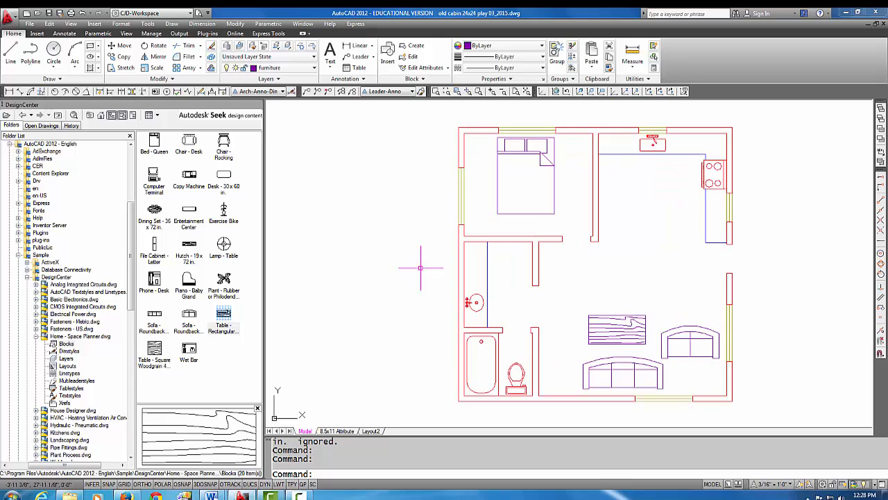
middle_drag(421, 268, 357, 274)
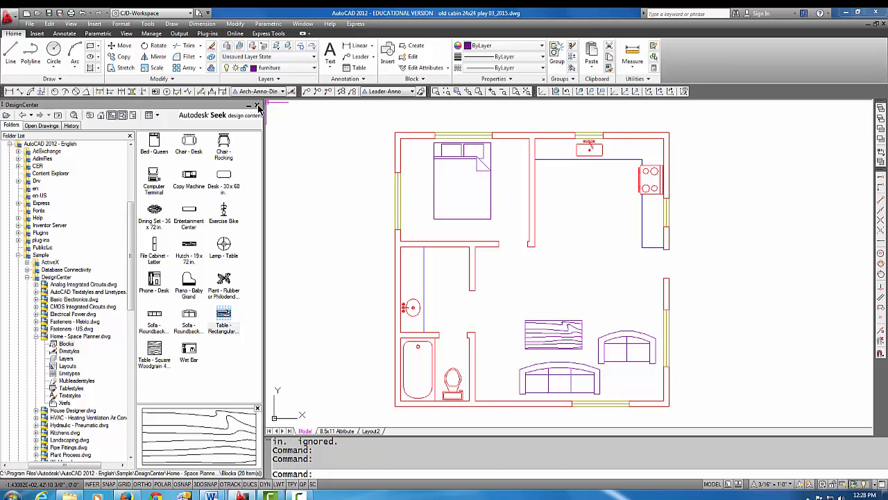
click(257, 106)
middle_drag(403, 293, 348, 300)
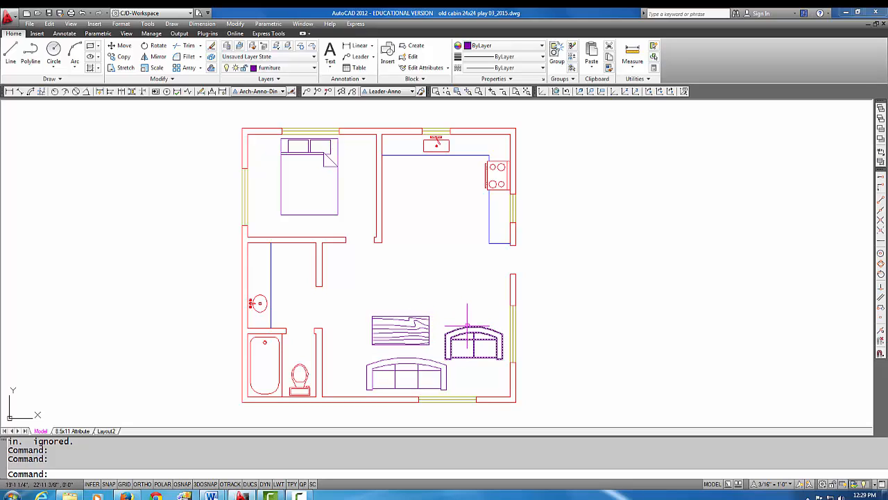
Practise moving the woodgrain table by its insertion grip around the living room, finishing just above the 7 ft sofa
click(413, 320)
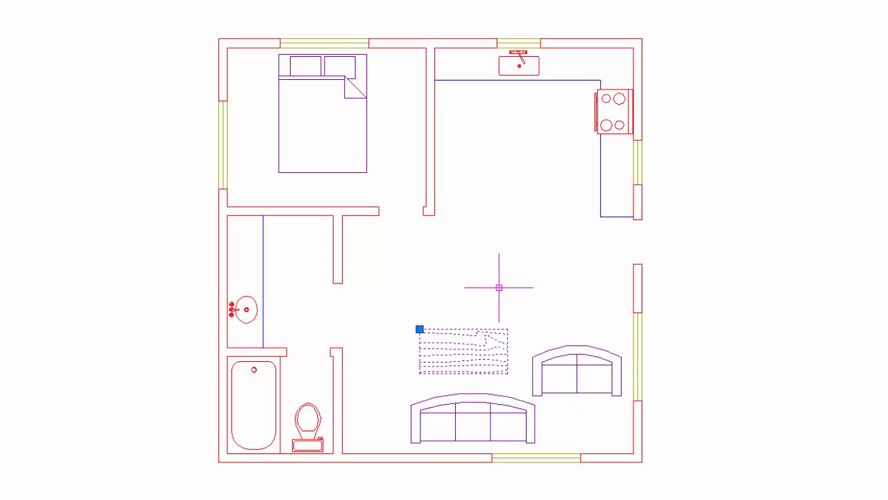
click(419, 328)
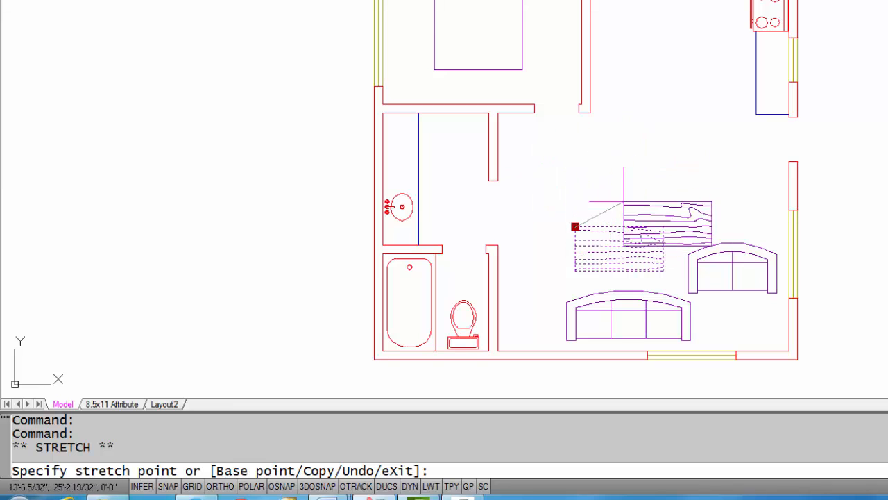
click(585, 178)
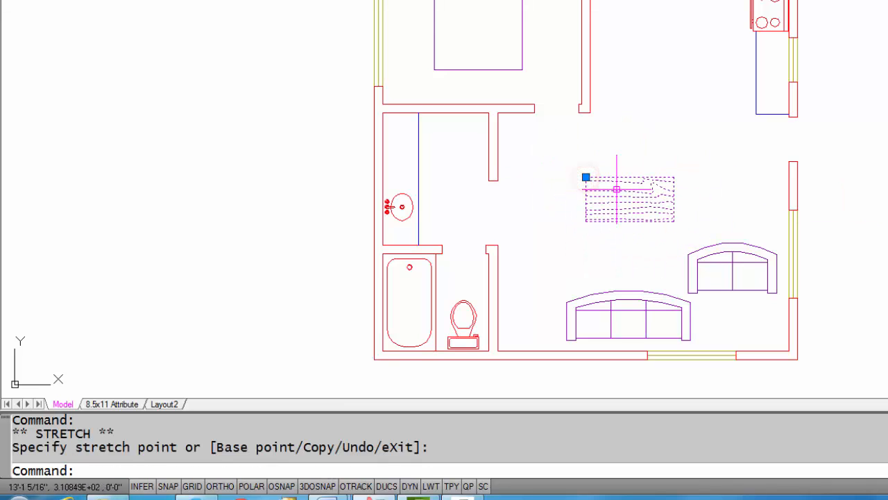
click(585, 177)
click(546, 206)
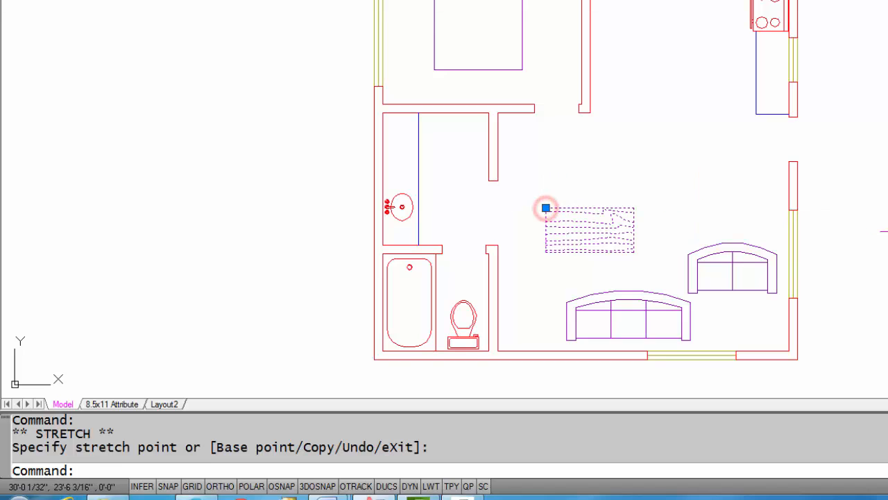
click(546, 207)
click(593, 163)
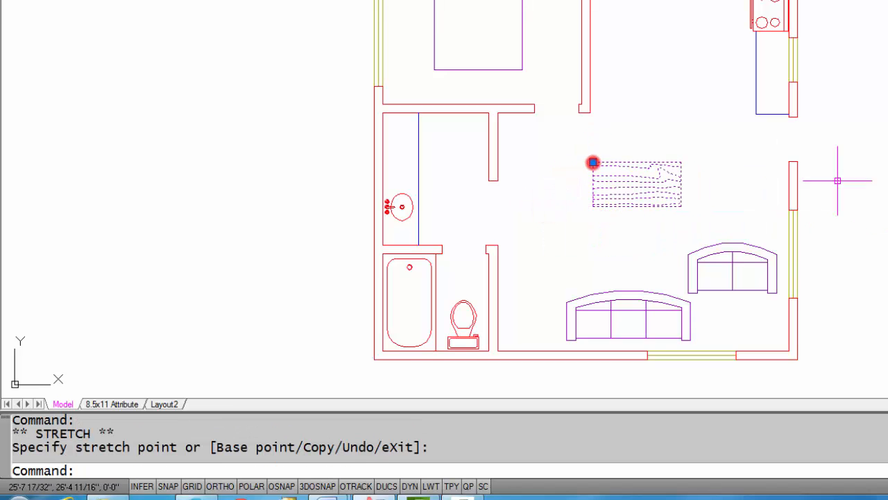
click(593, 163)
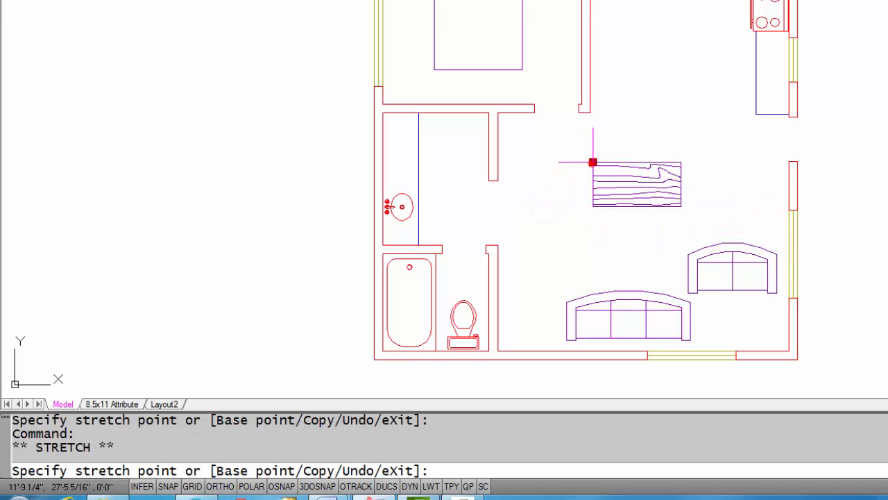
click(578, 220)
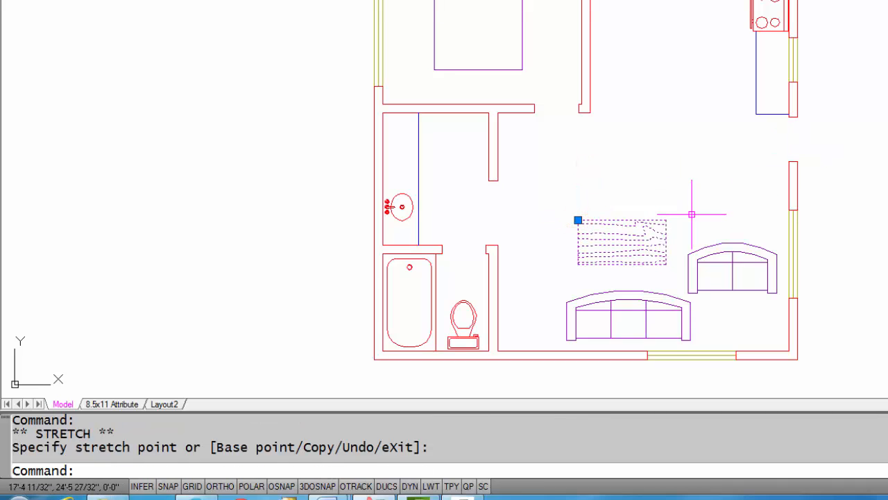
key(Escape)
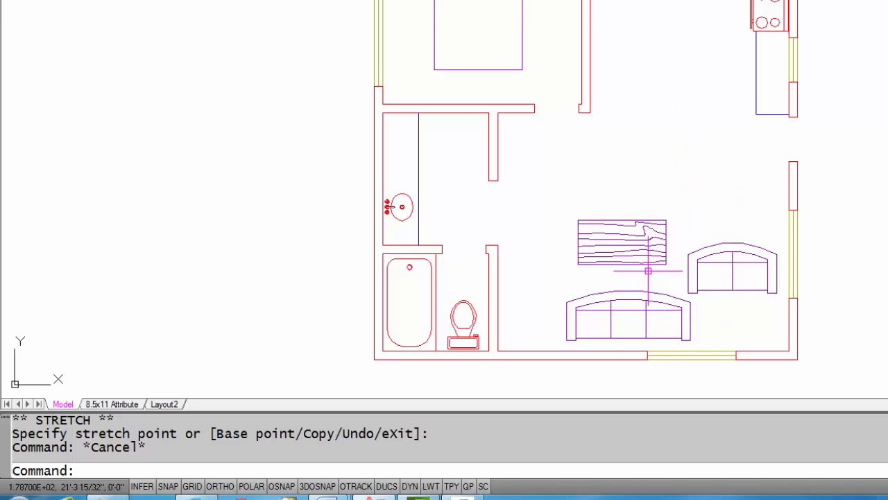
Rotate the 7 ft sofa 180 degrees about its grip and move its back against the living room's bottom wall
click(617, 292)
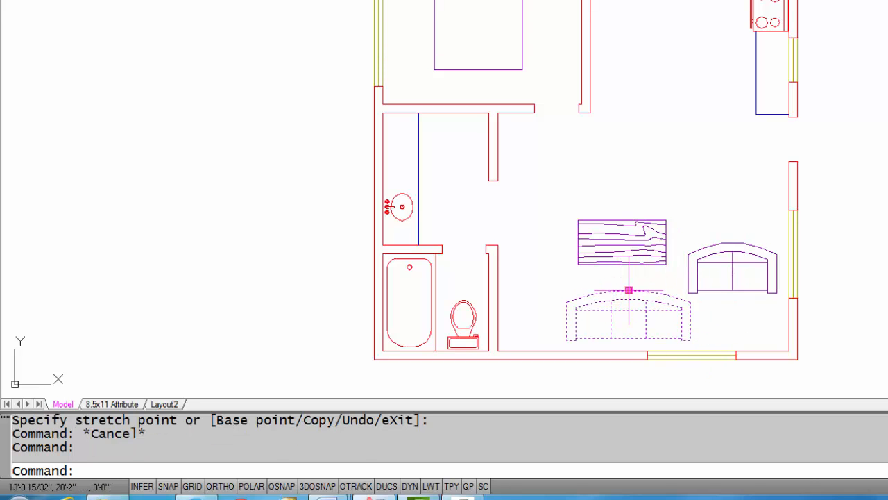
click(629, 290)
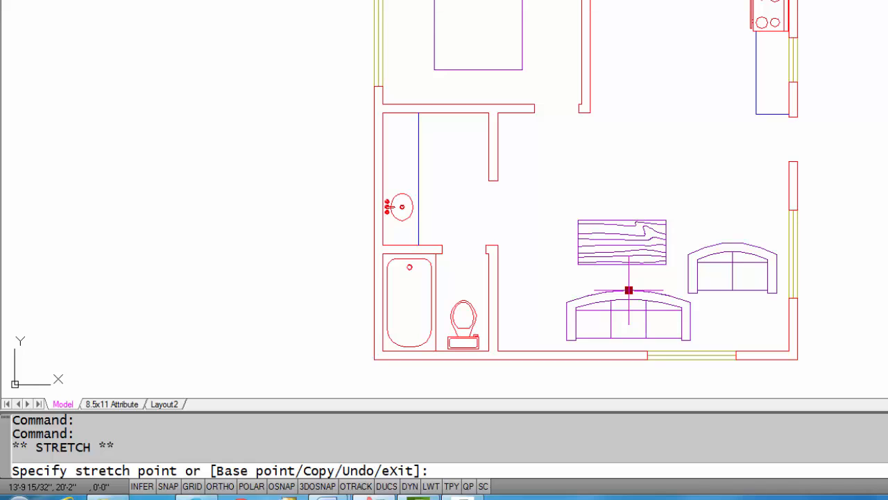
right_click(629, 290)
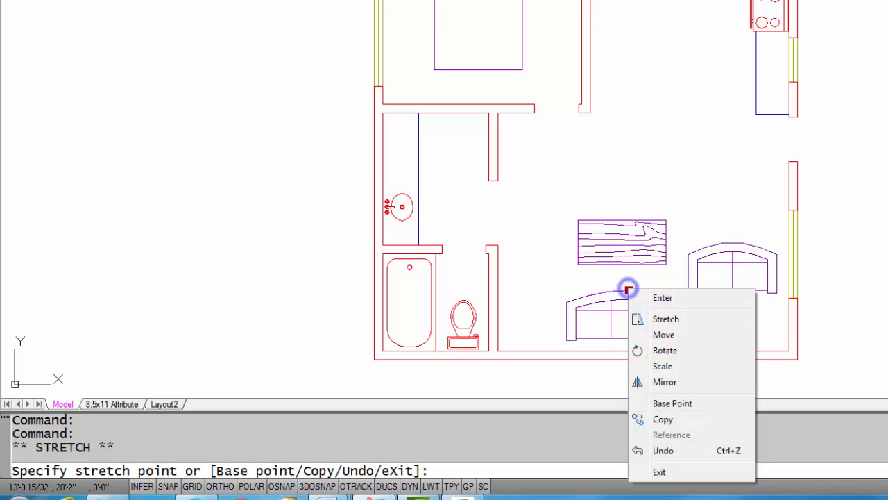
click(669, 350)
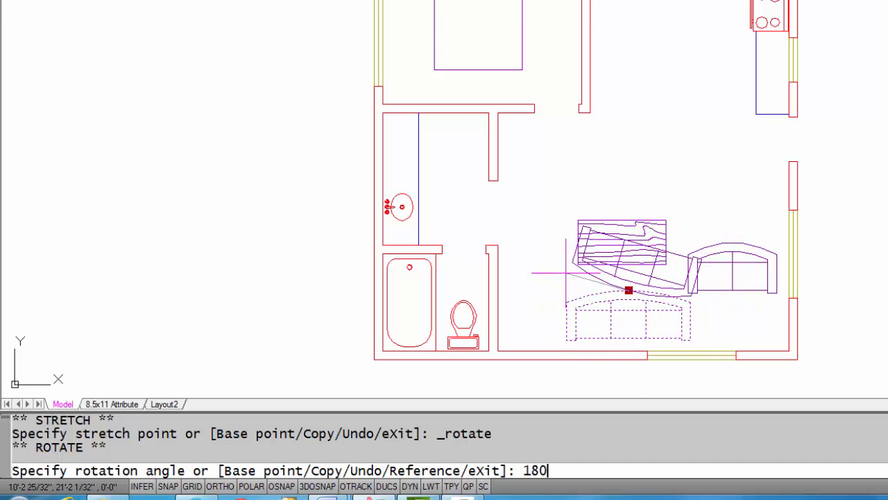
text(180)
key(Return)
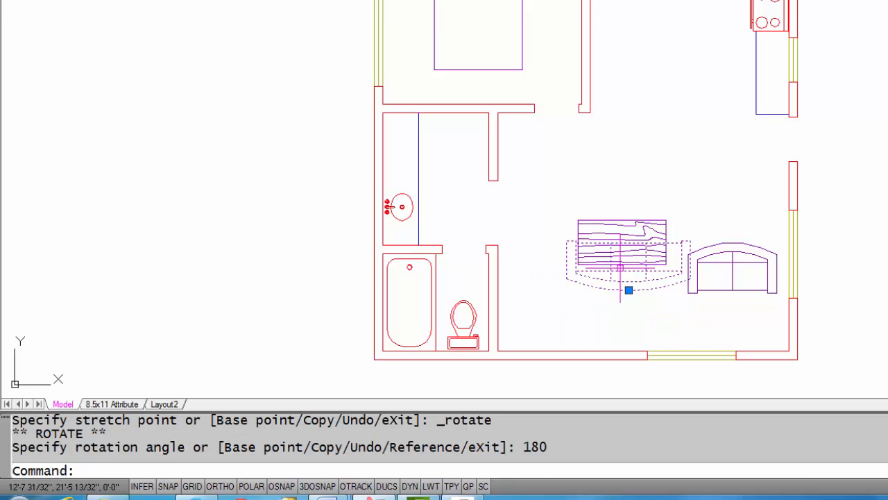
click(629, 290)
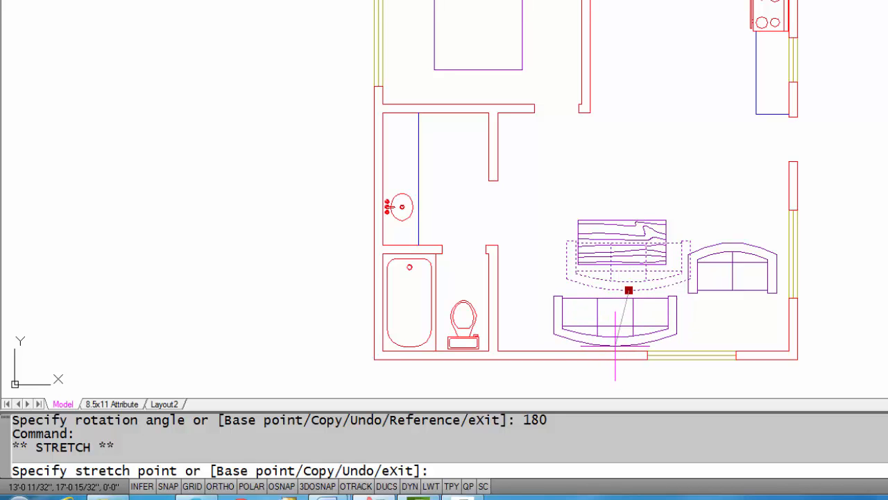
click(615, 345)
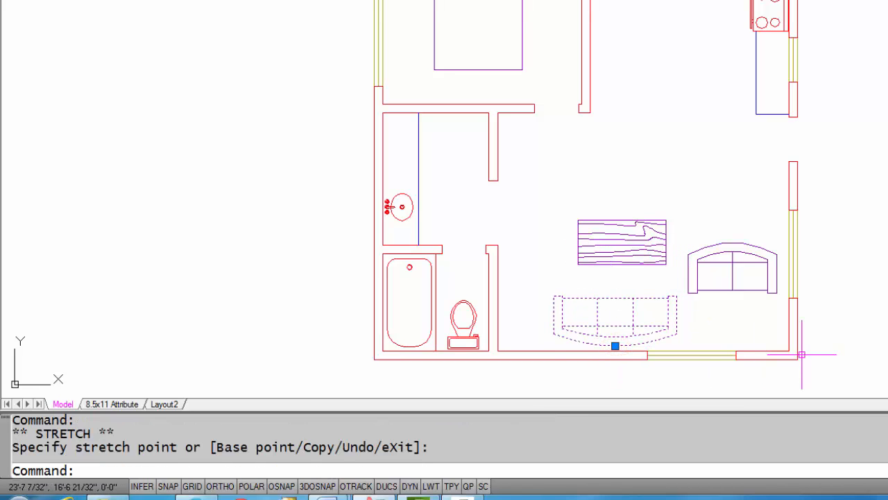
key(Escape)
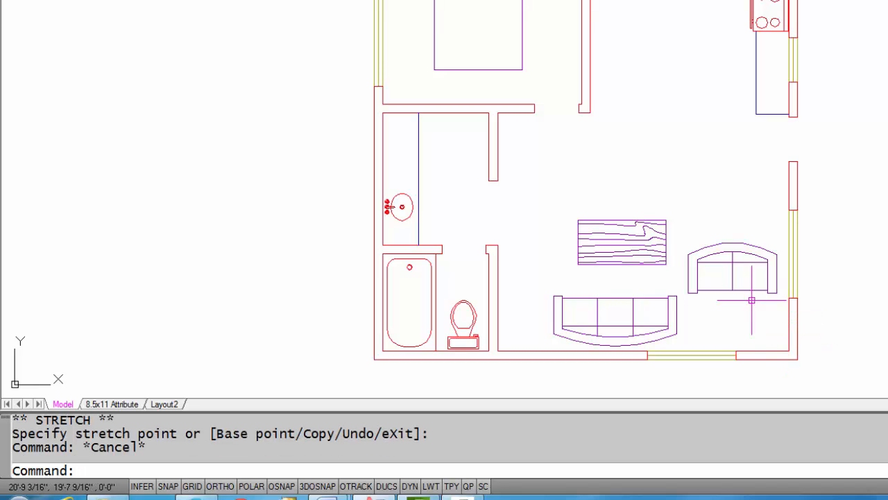
Rotate the loveseat freehand about its grip to face diagonally into the room and move it into the living room's lower-right corner
click(734, 243)
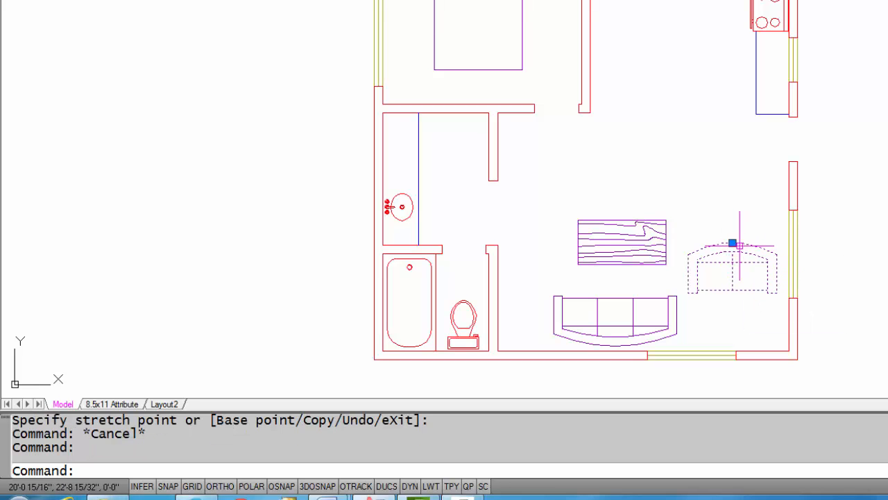
click(733, 243)
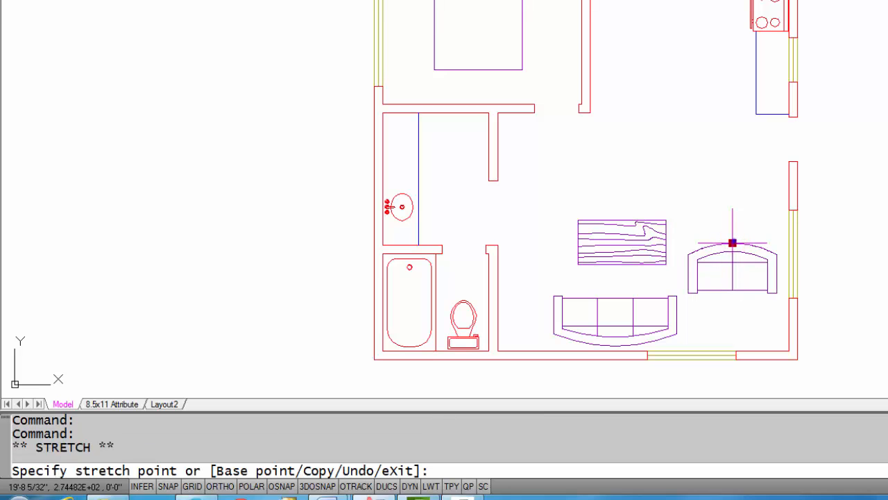
right_click(733, 243)
click(777, 301)
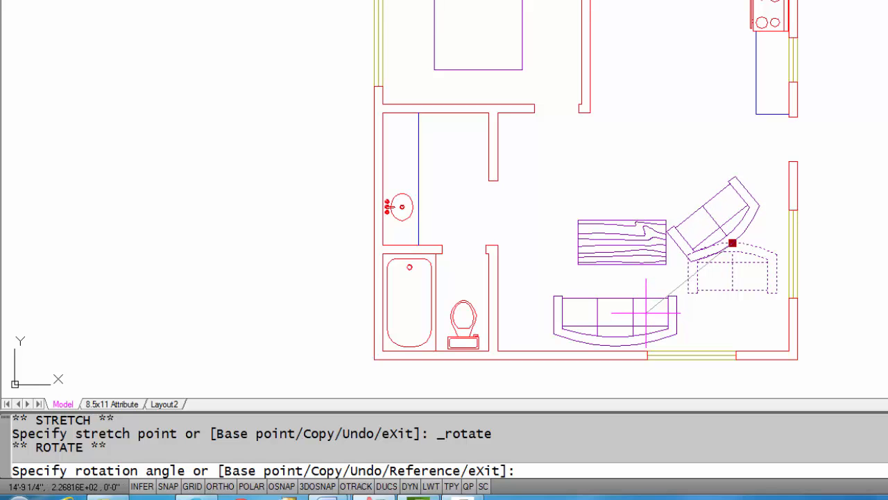
key(Escape)
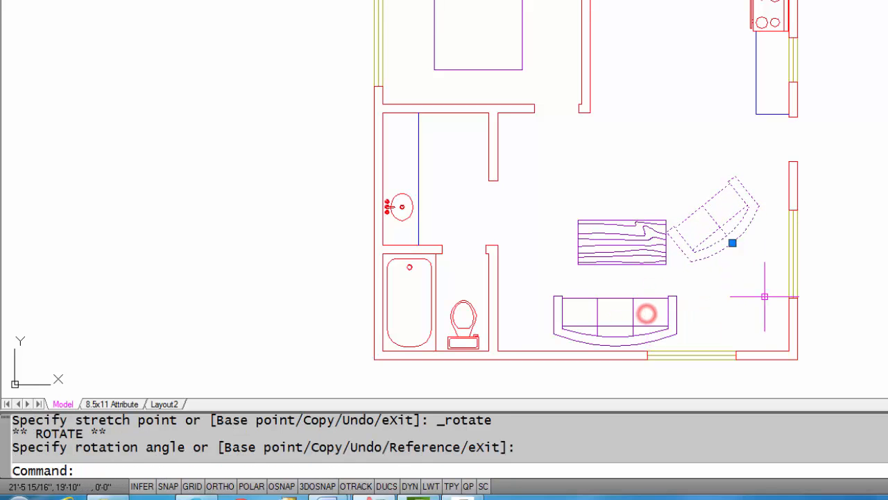
click(732, 243)
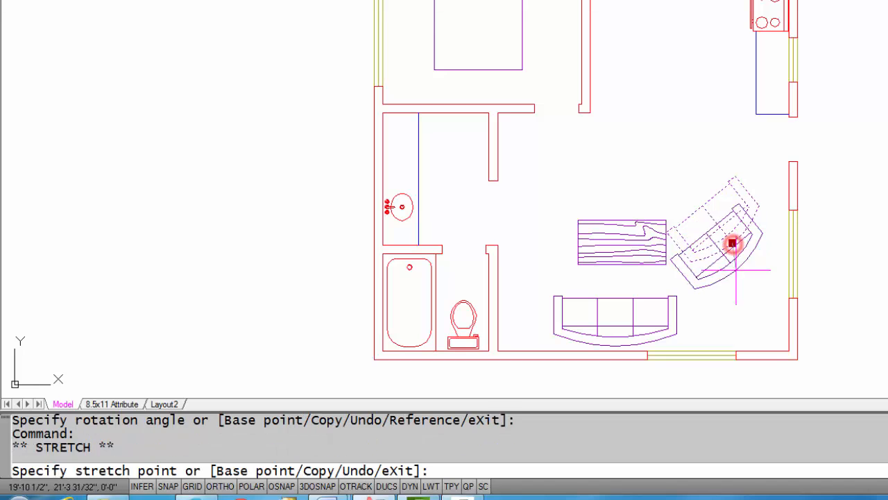
click(756, 319)
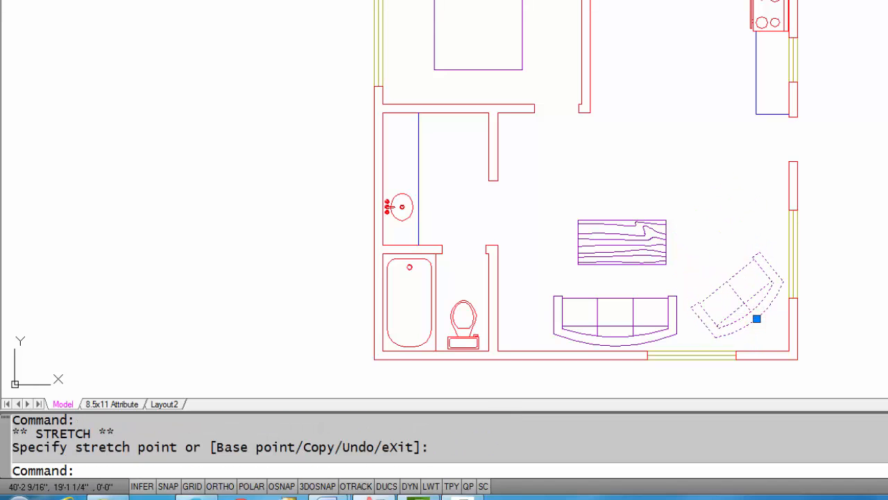
key(Escape)
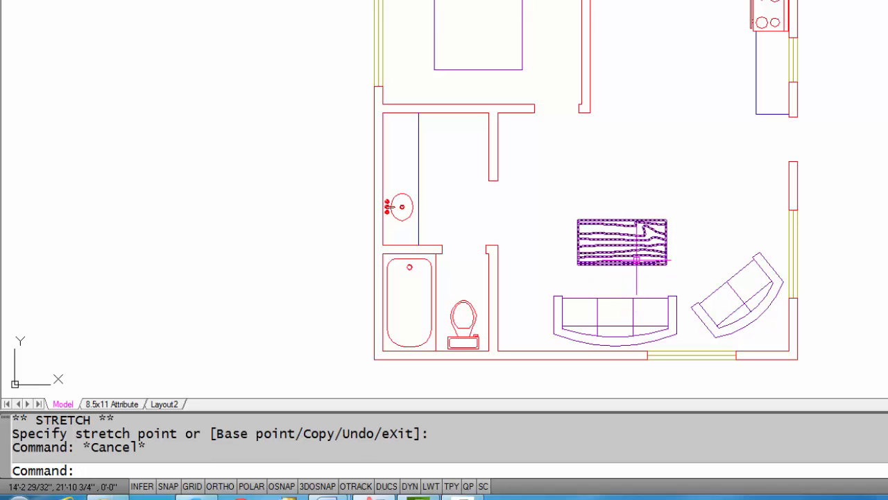
Move the woodgrain table slightly right and down so it sits closer to the sofa and the angled loveseat
click(636, 247)
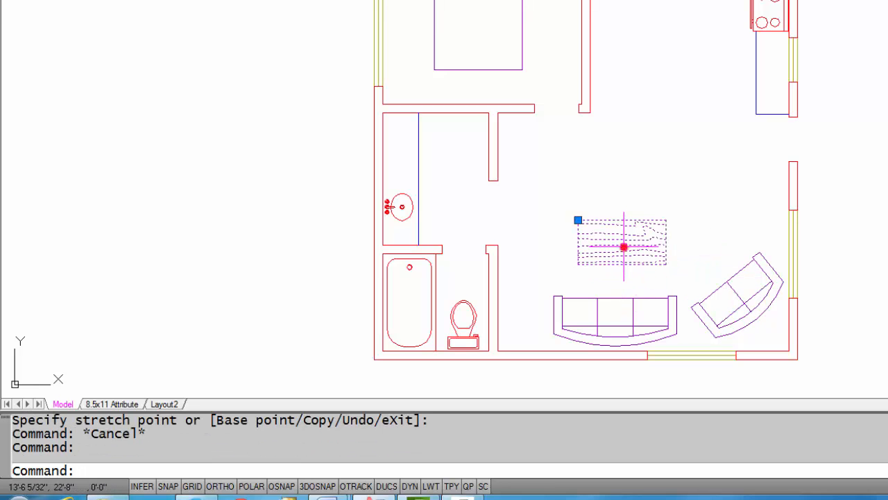
click(578, 220)
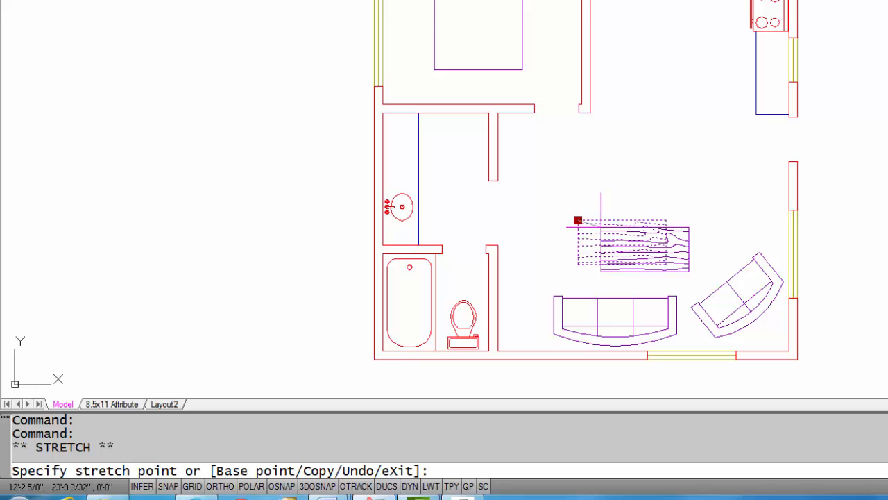
click(601, 227)
key(Escape)
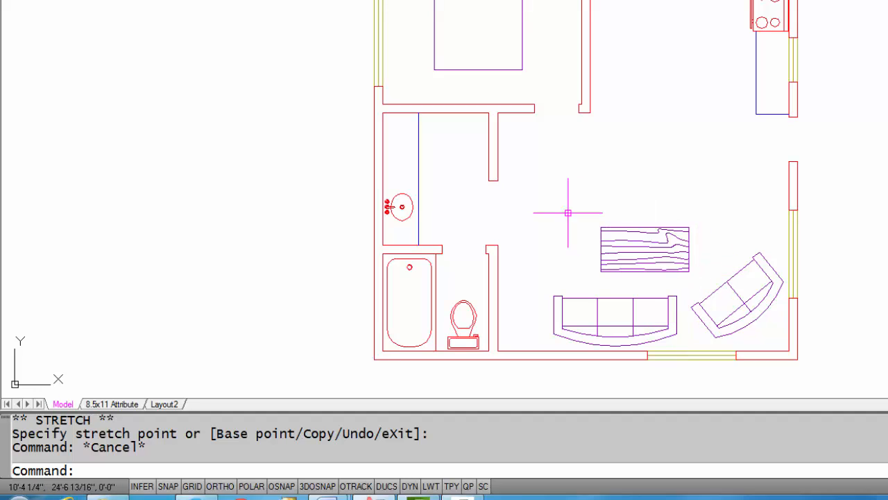
Move the queen bed by its grip into the upper-left corner of the bedroom, close to the left and top walls
scroll(569, 208, down, 2)
middle_drag(565, 198, 654, 228)
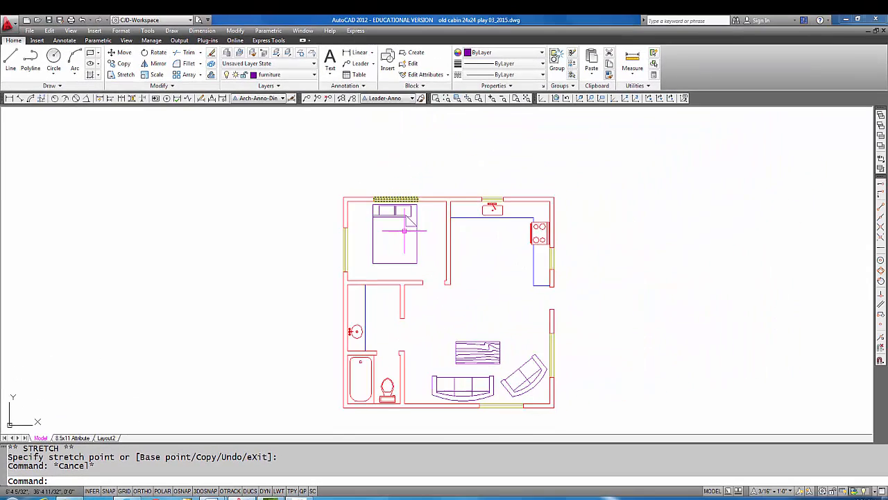
click(397, 210)
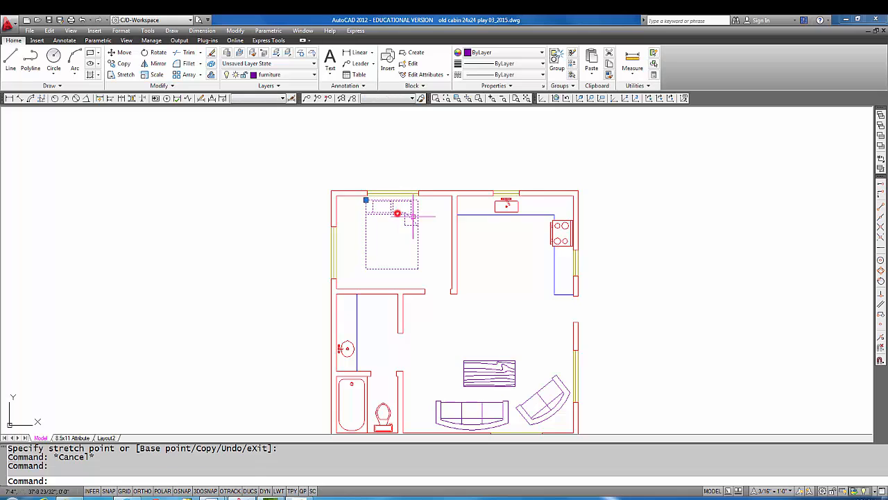
click(366, 200)
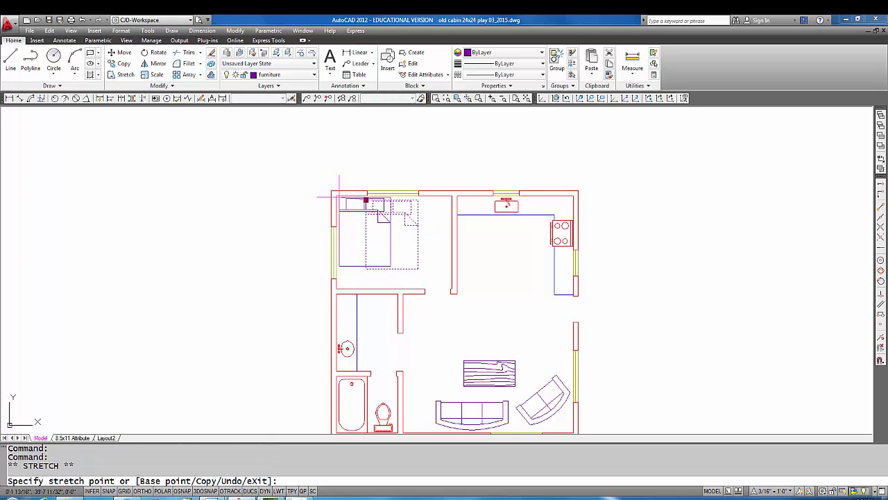
click(340, 198)
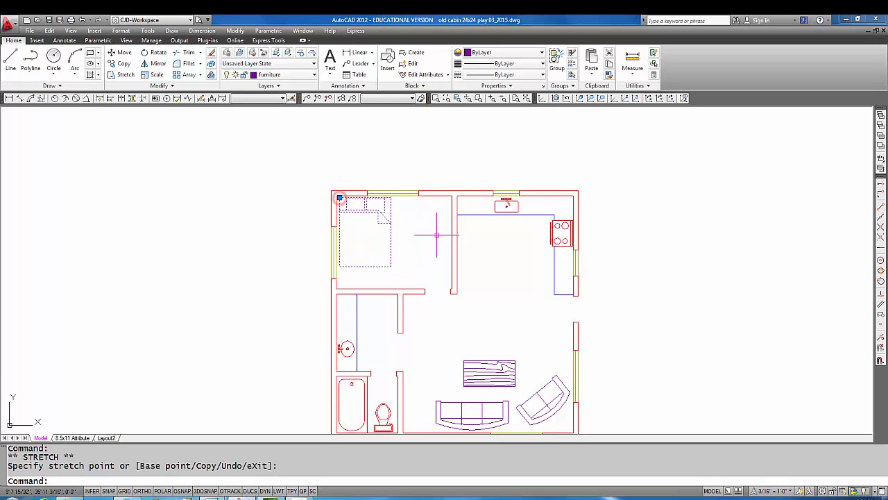
key(Escape)
middle_drag(415, 261, 349, 229)
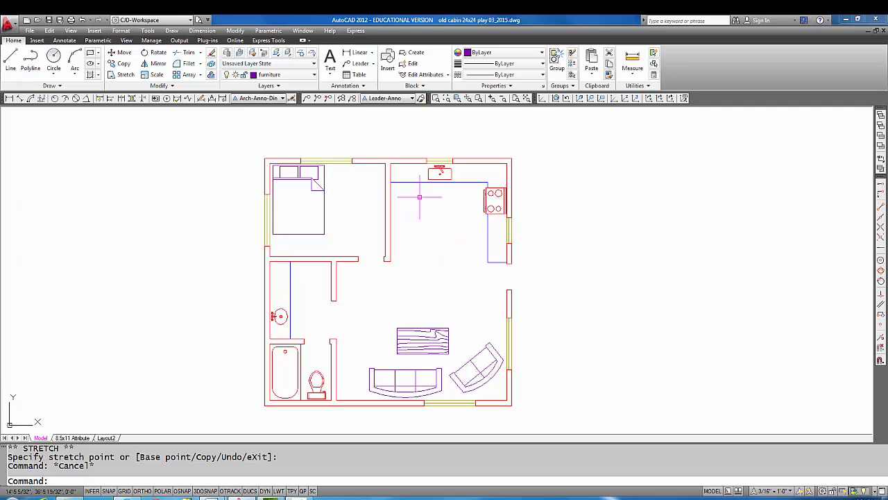
Reopen DesignCenter to view the Home - Space Planner blocks and close it again
click(37, 40)
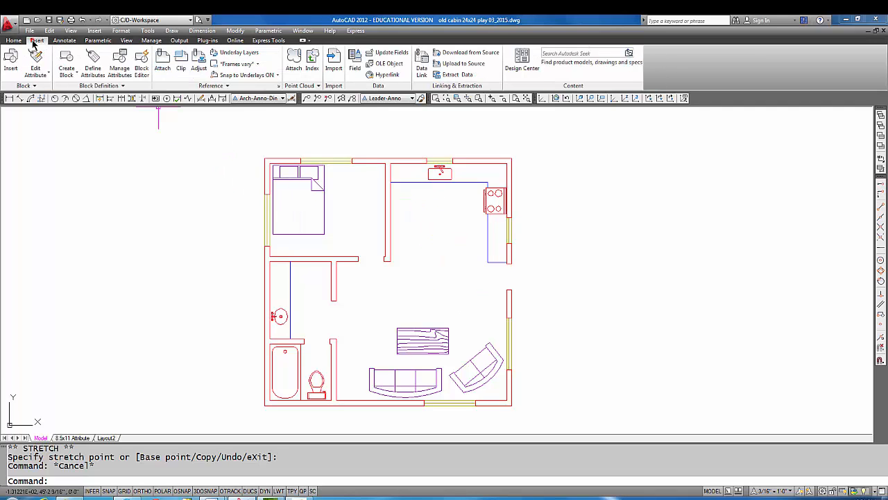
click(527, 65)
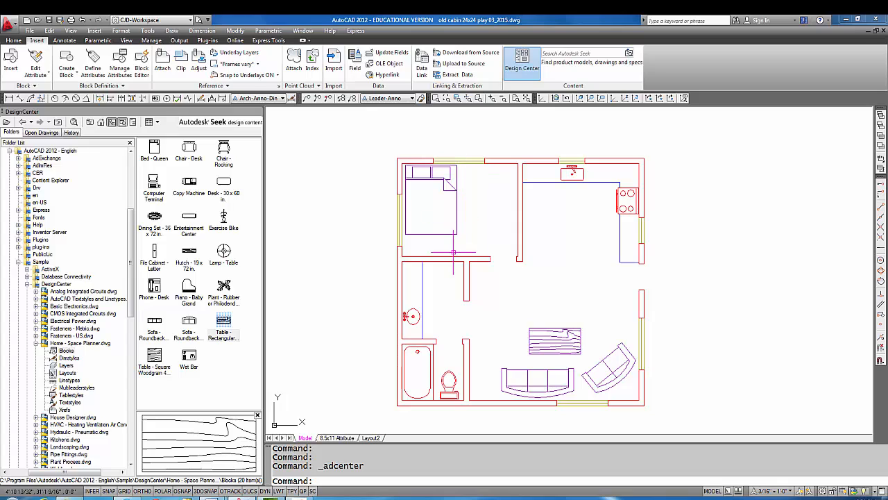
click(259, 113)
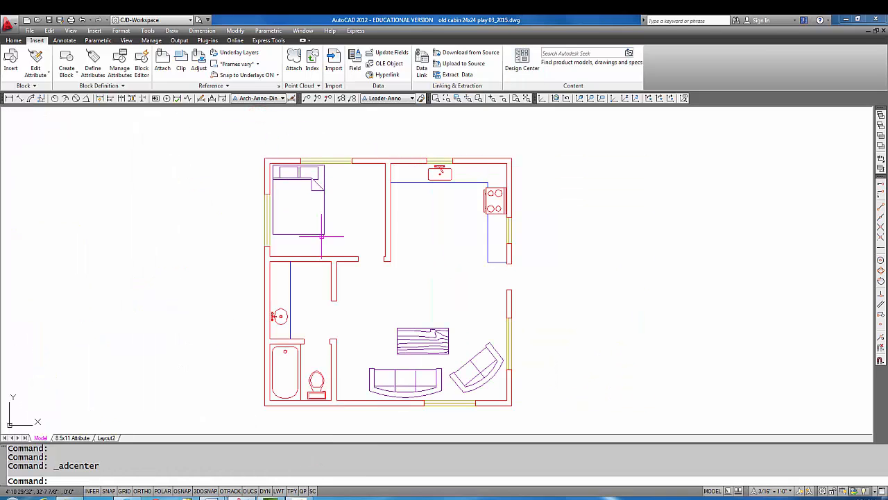